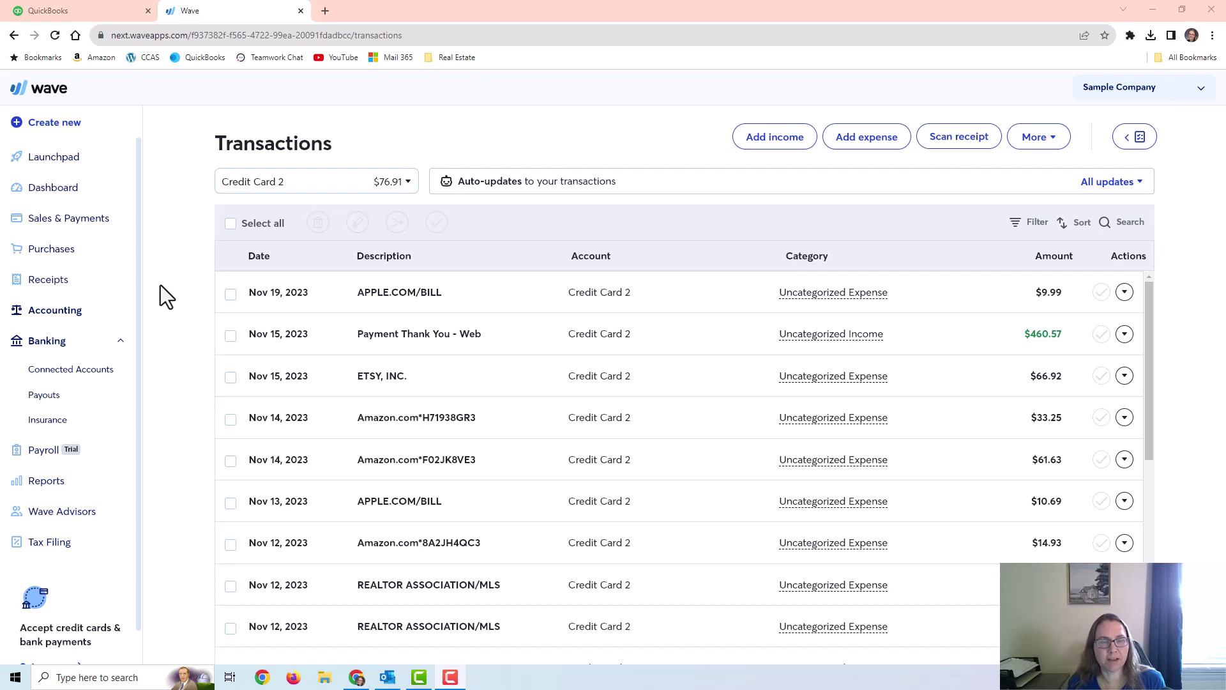
# - Categorize Amazon charges H71938GR3, F02JK8VE3 and 8A2JH4QC3 ($33.25, $61.63, $14.93) as Office Supplies
pyautogui.scroll(-10, 689, 496)
pyautogui.scroll(10, 938, 325)
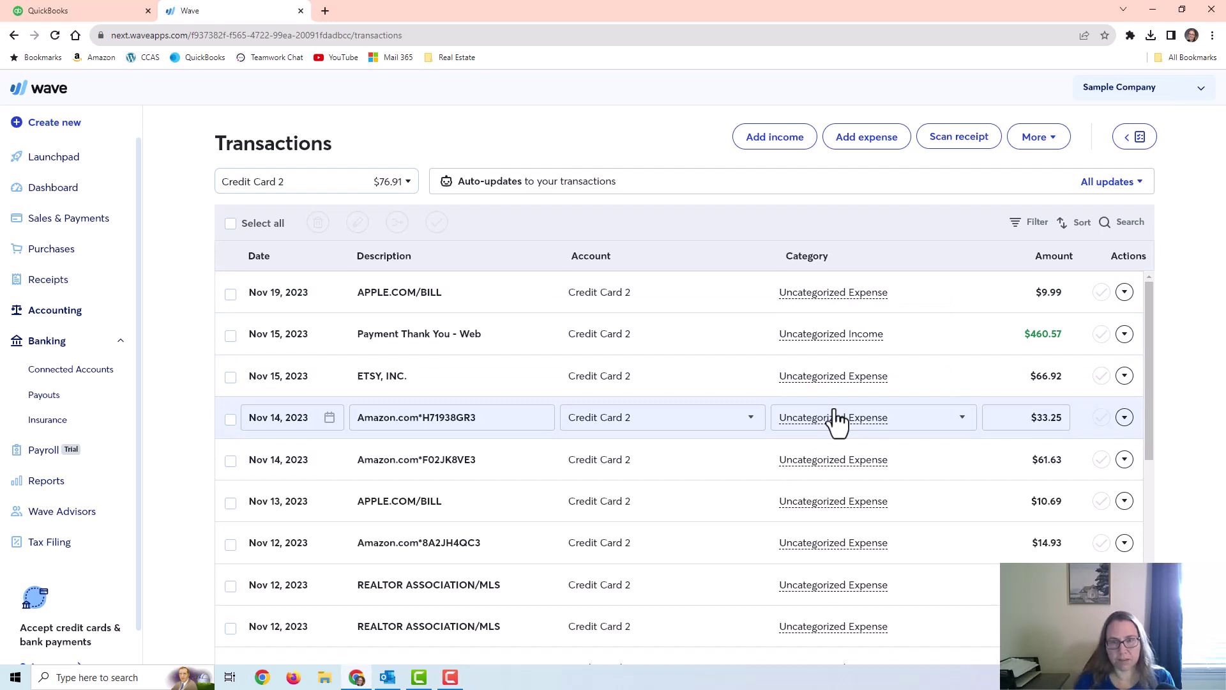
pyautogui.click(837, 419)
pyautogui.write('of')
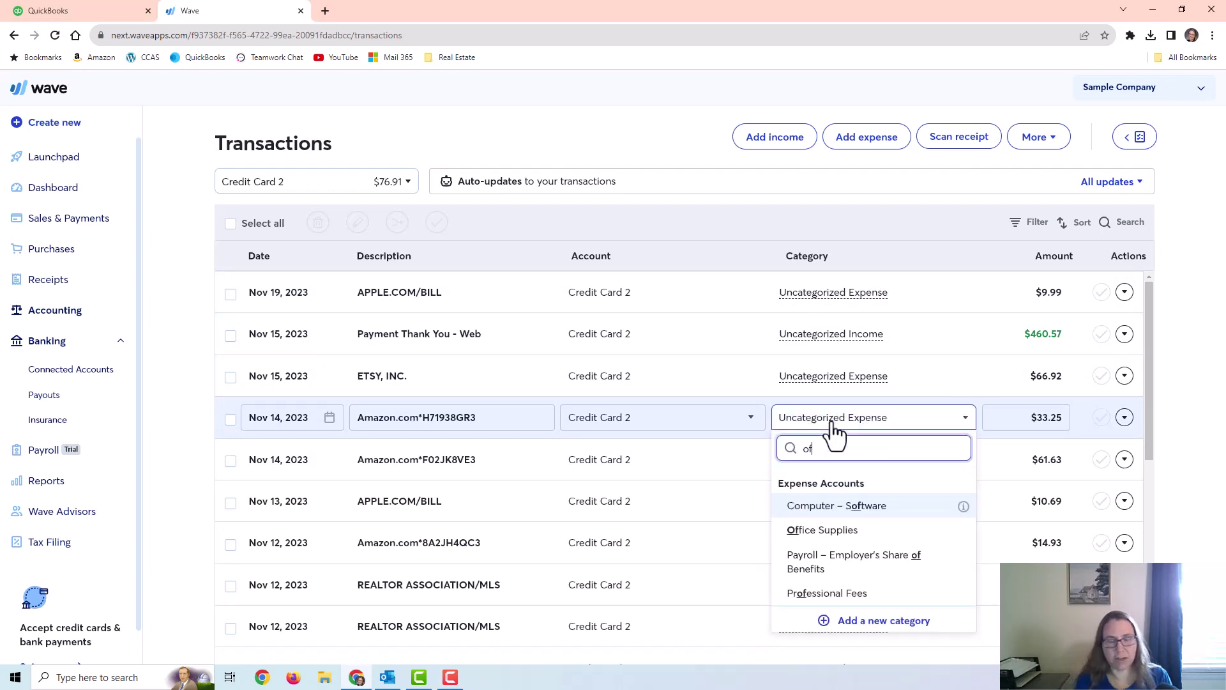
pyautogui.write('fice')
pyautogui.click(827, 511)
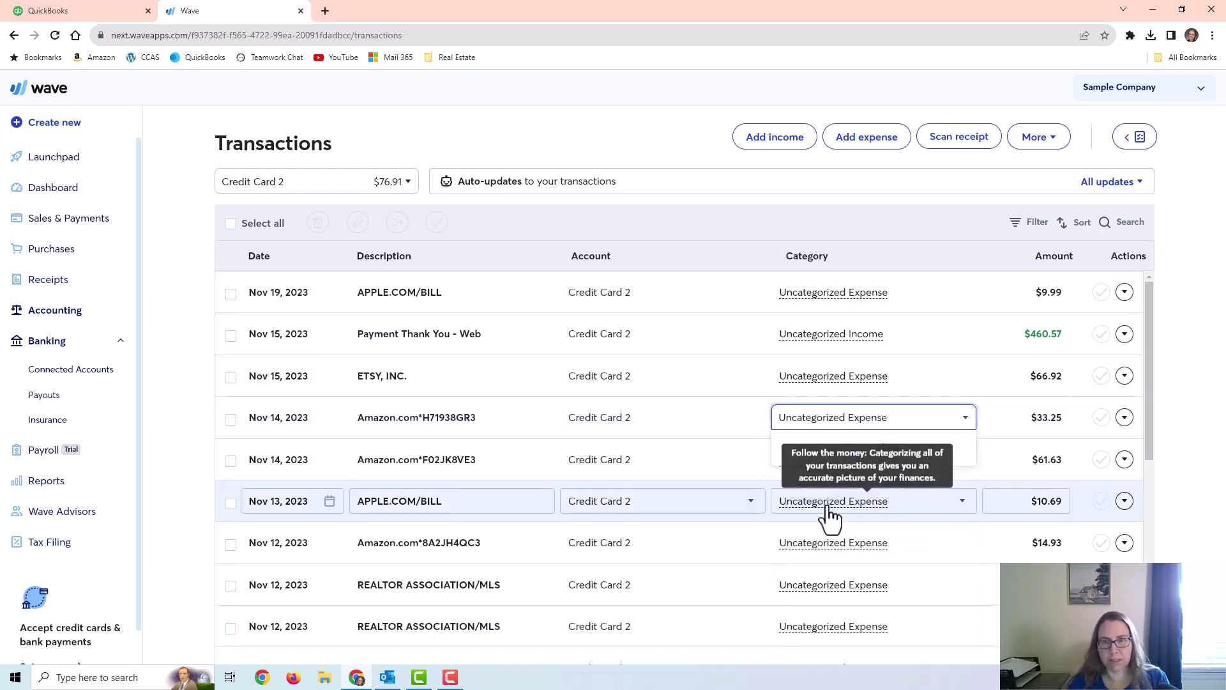
pyautogui.click(811, 461)
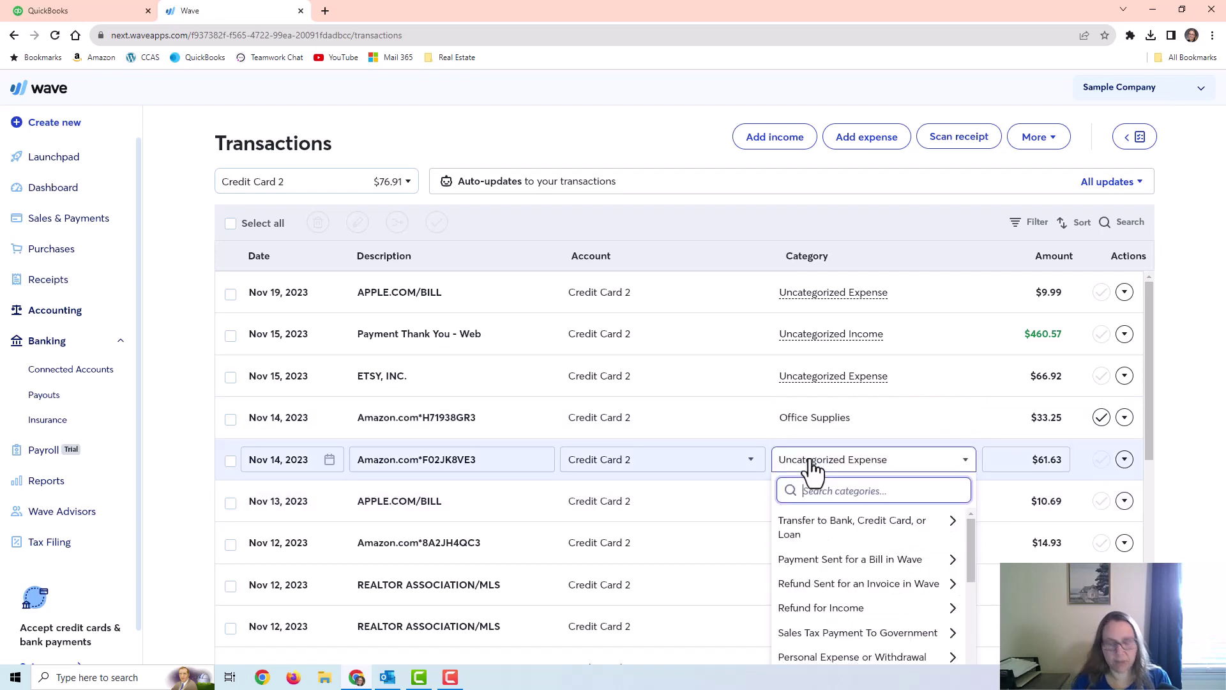
pyautogui.write('offic')
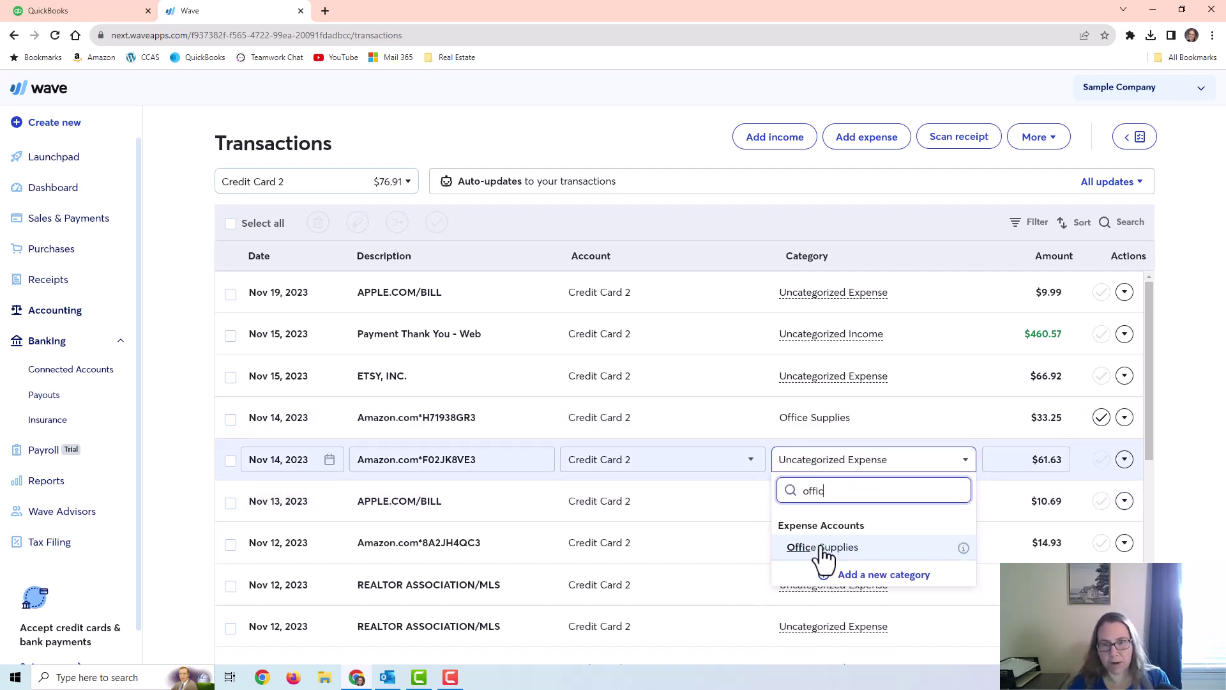
pyautogui.click(823, 548)
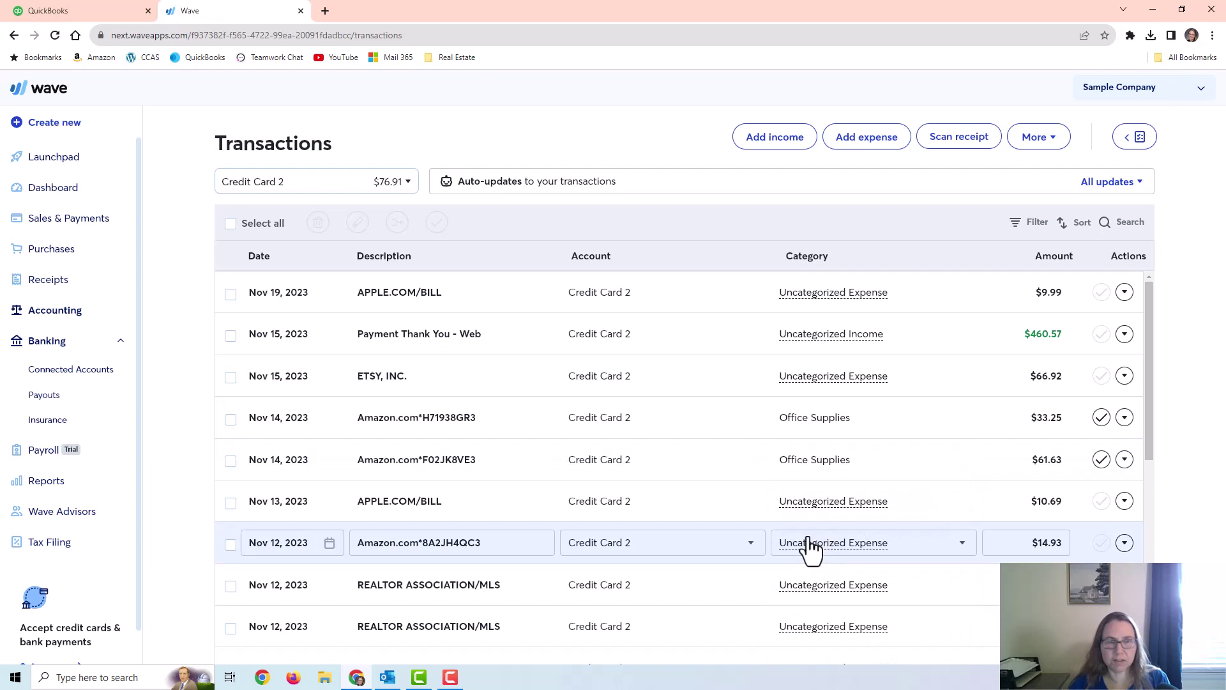
pyautogui.click(810, 544)
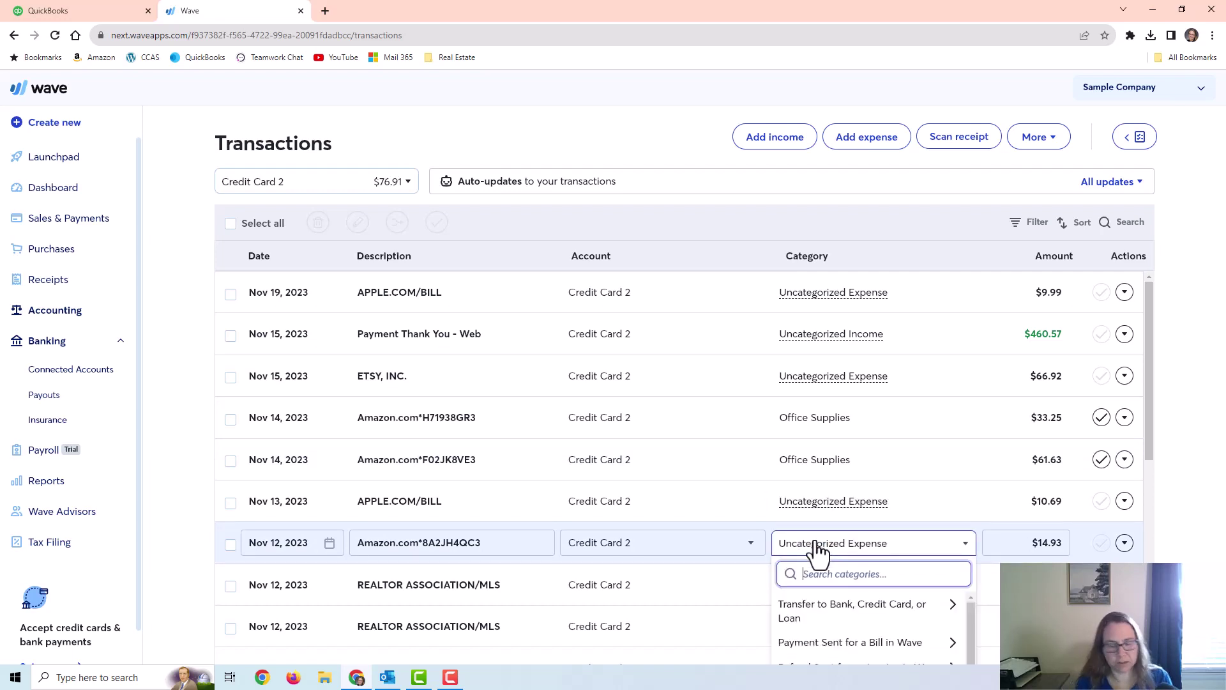
pyautogui.write('office')
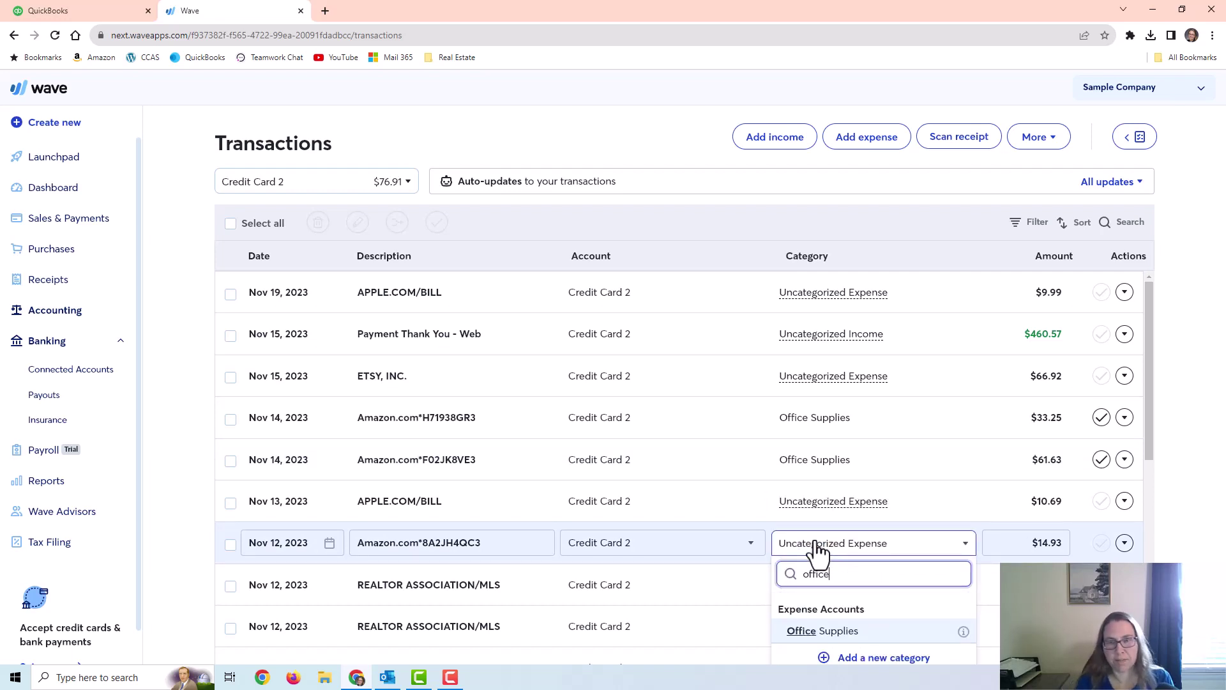
pyautogui.click(853, 630)
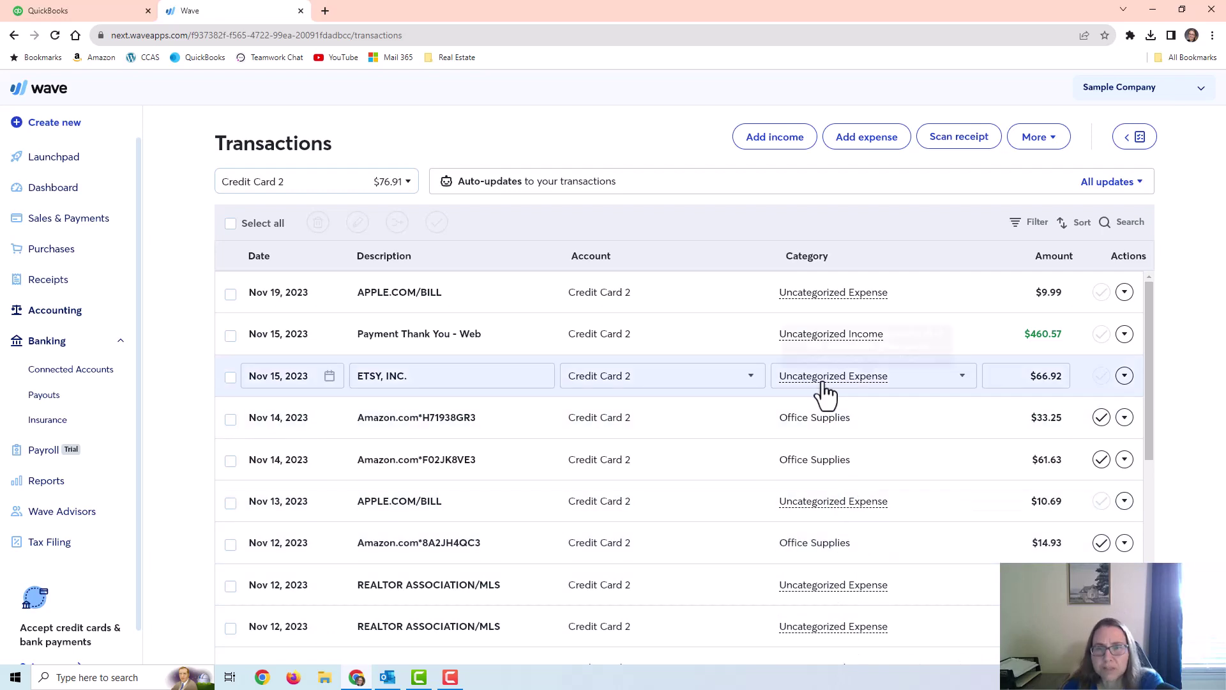
# - Set the $66.92 ETSY, INC. charge to Owner Investment / Drawings under Personal Expense or Withdrawal
pyautogui.click(824, 378)
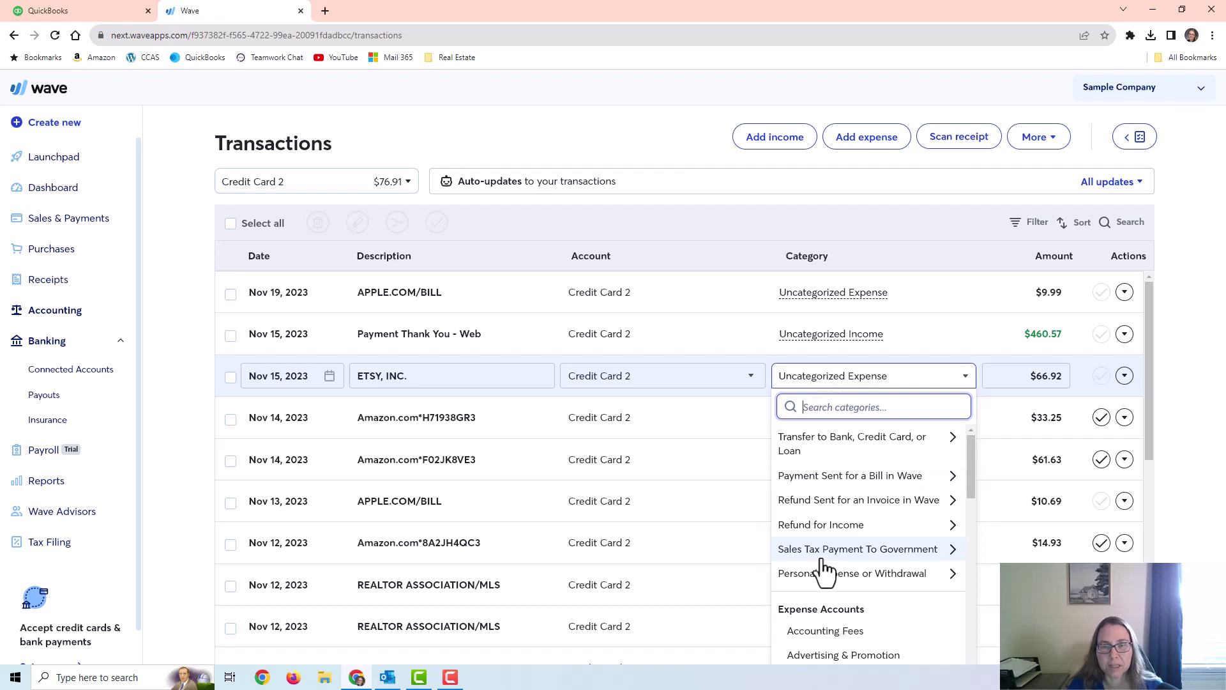
pyautogui.scroll(-4, 849, 549)
pyautogui.scroll(-10, 852, 553)
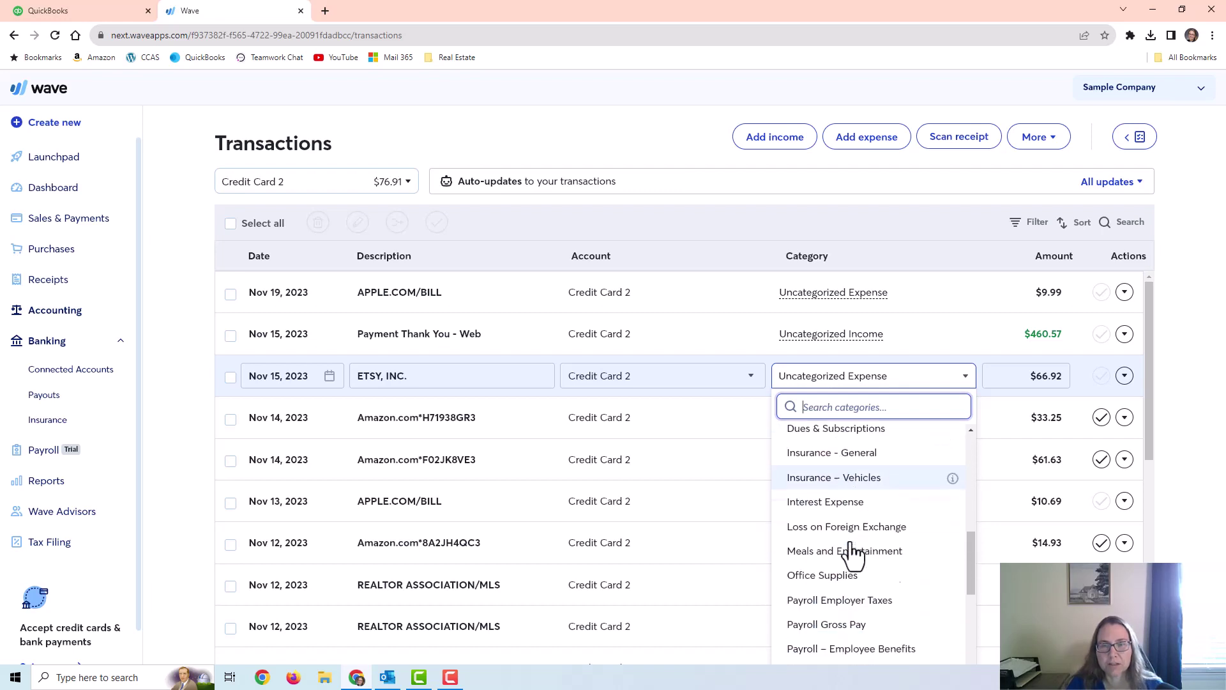
pyautogui.scroll(-5, 848, 542)
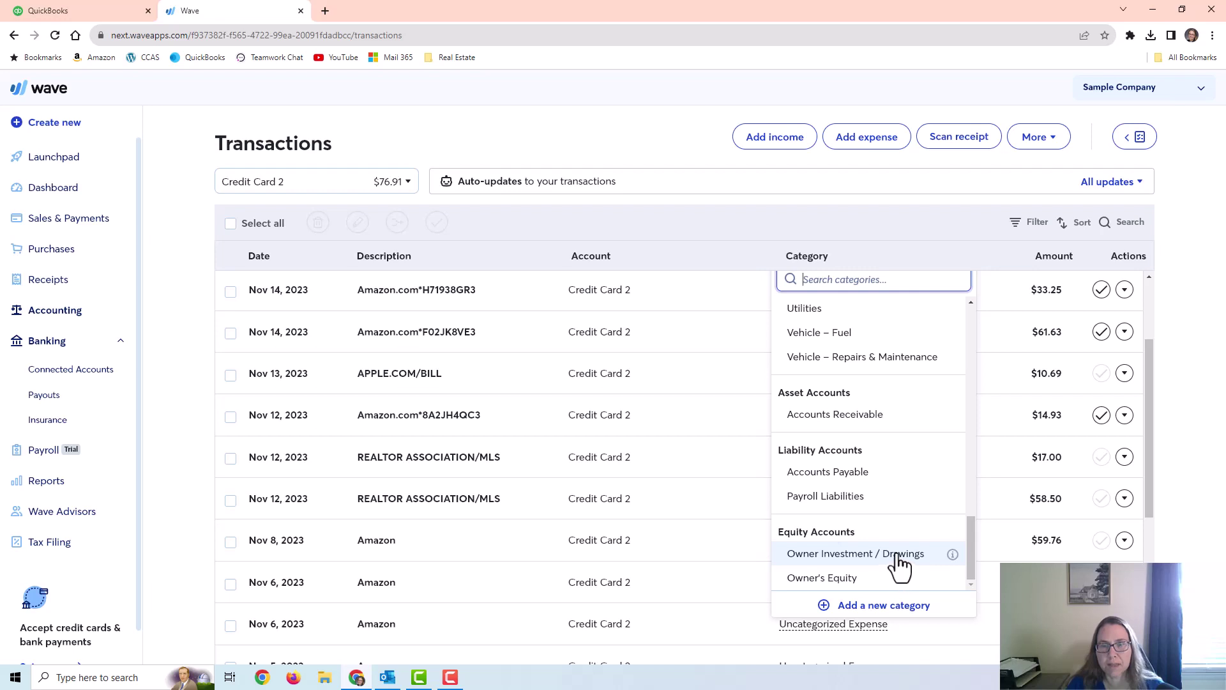
pyautogui.scroll(5, 886, 537)
pyautogui.scroll(5, 876, 533)
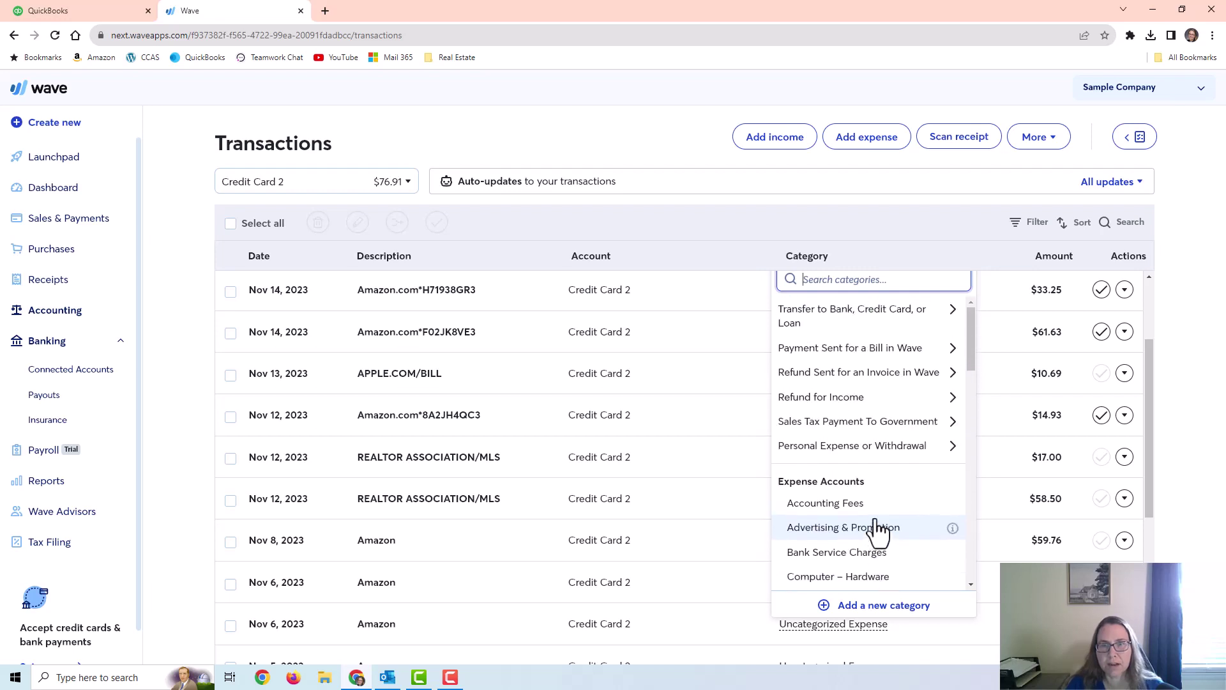
pyautogui.click(838, 447)
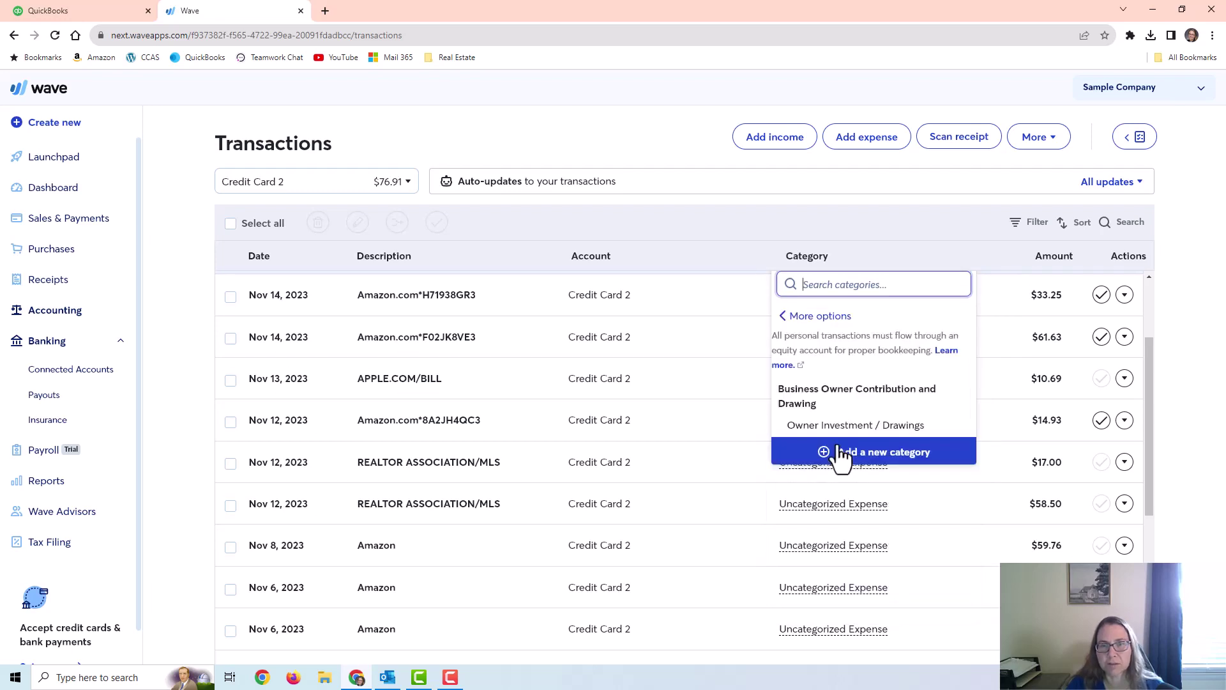
pyautogui.click(885, 424)
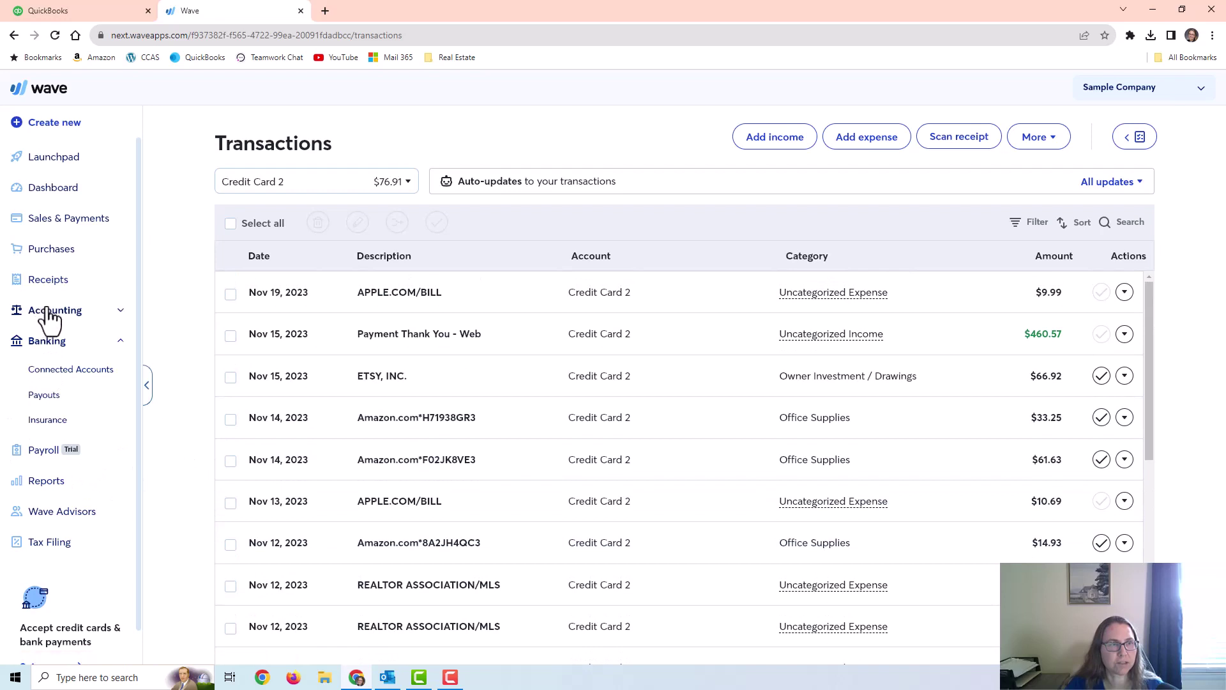
# - Review the Equity accounts in the Chart of Accounts, then return to Accounting > Transactions
pyautogui.click(46, 313)
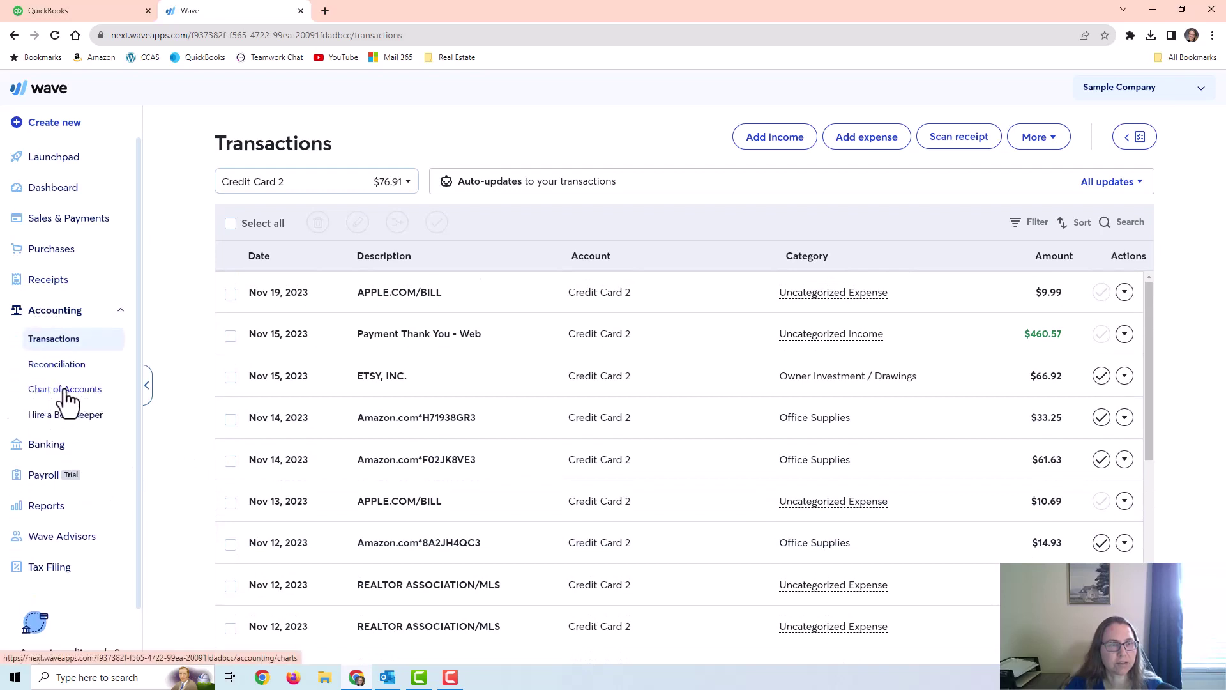
pyautogui.click(76, 392)
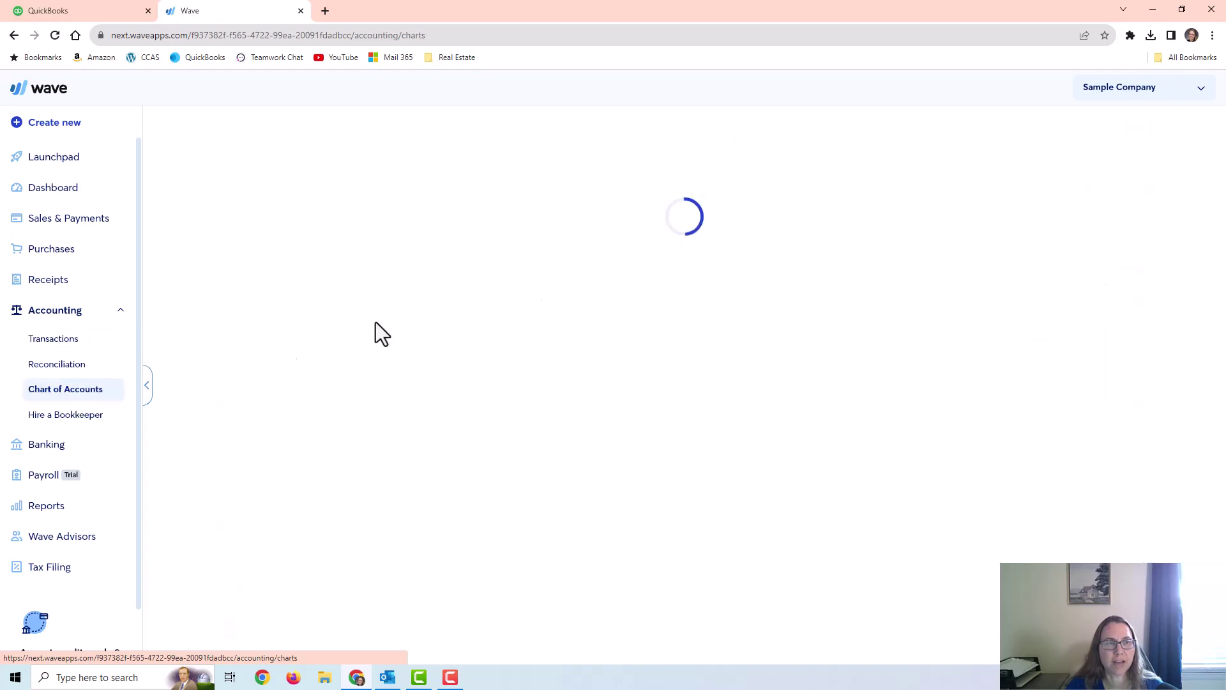
pyautogui.click(877, 185)
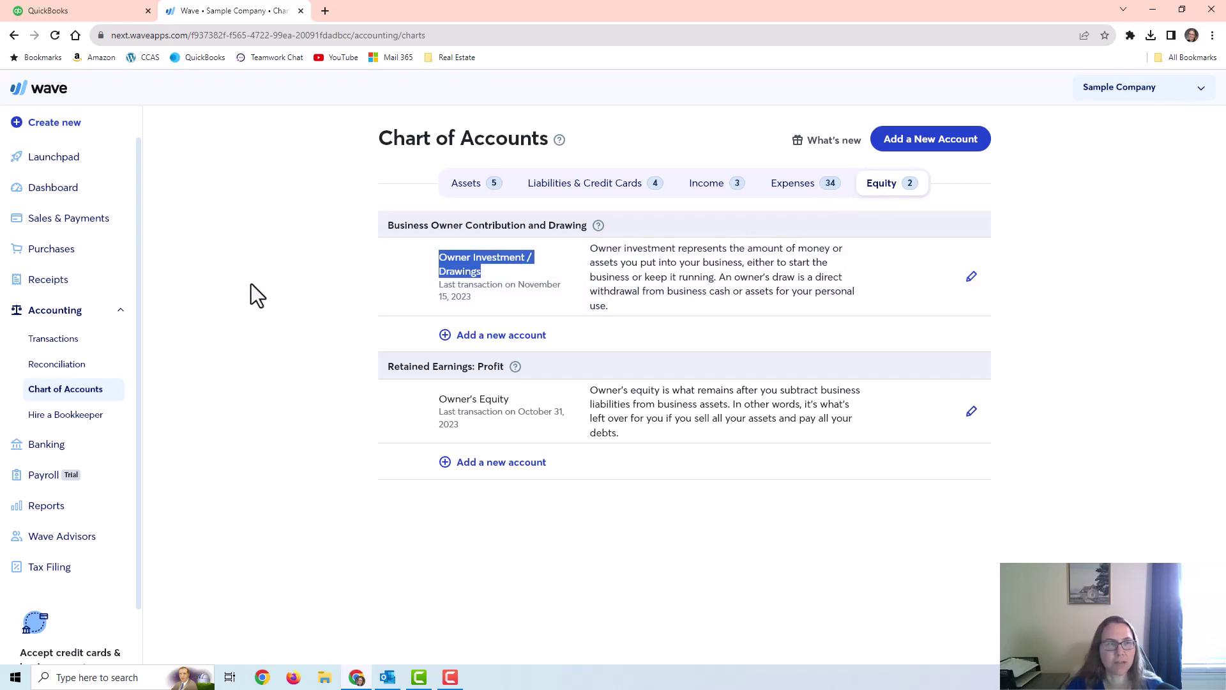
pyautogui.click(53, 343)
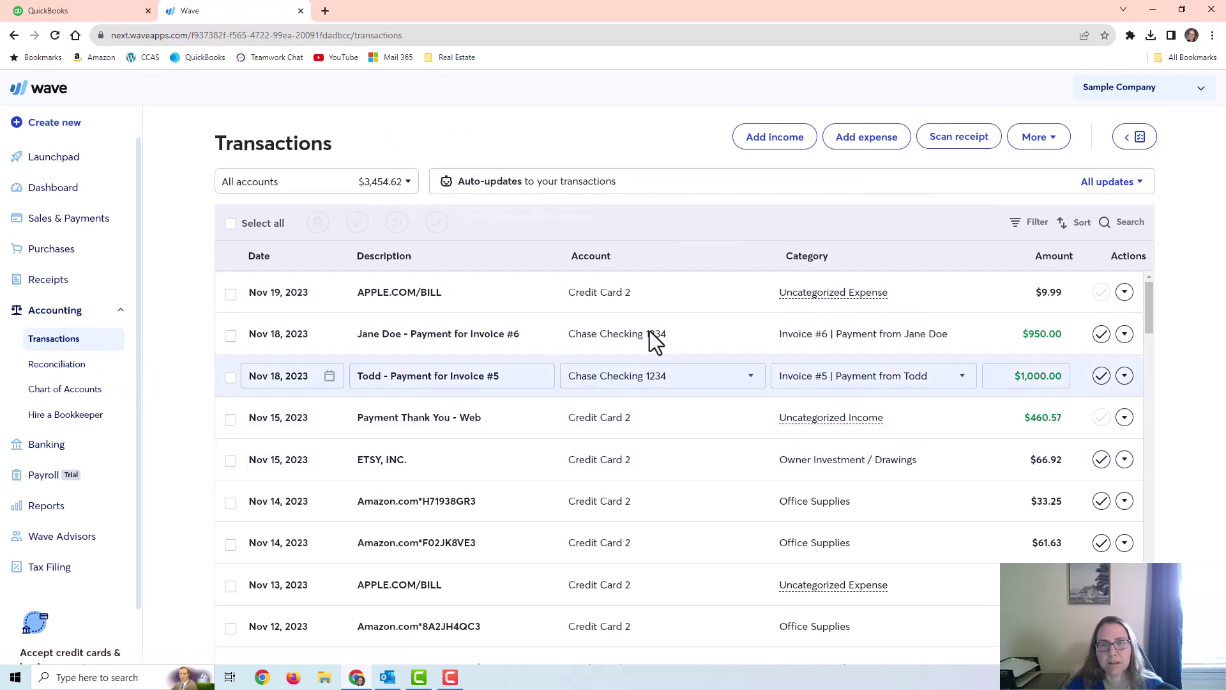
# - Filter transactions to Credit Card 2 and categorize the $16.57 Netflix charge as Owner Investment / Drawings
pyautogui.click(305, 182)
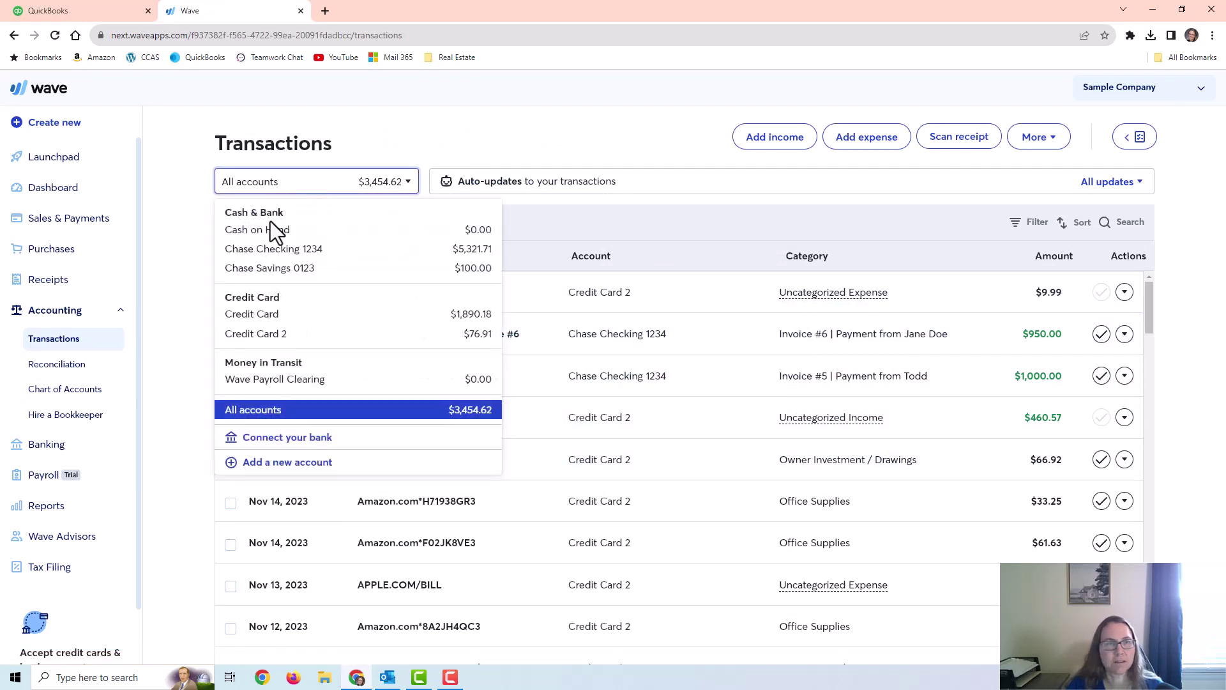
pyautogui.click(256, 333)
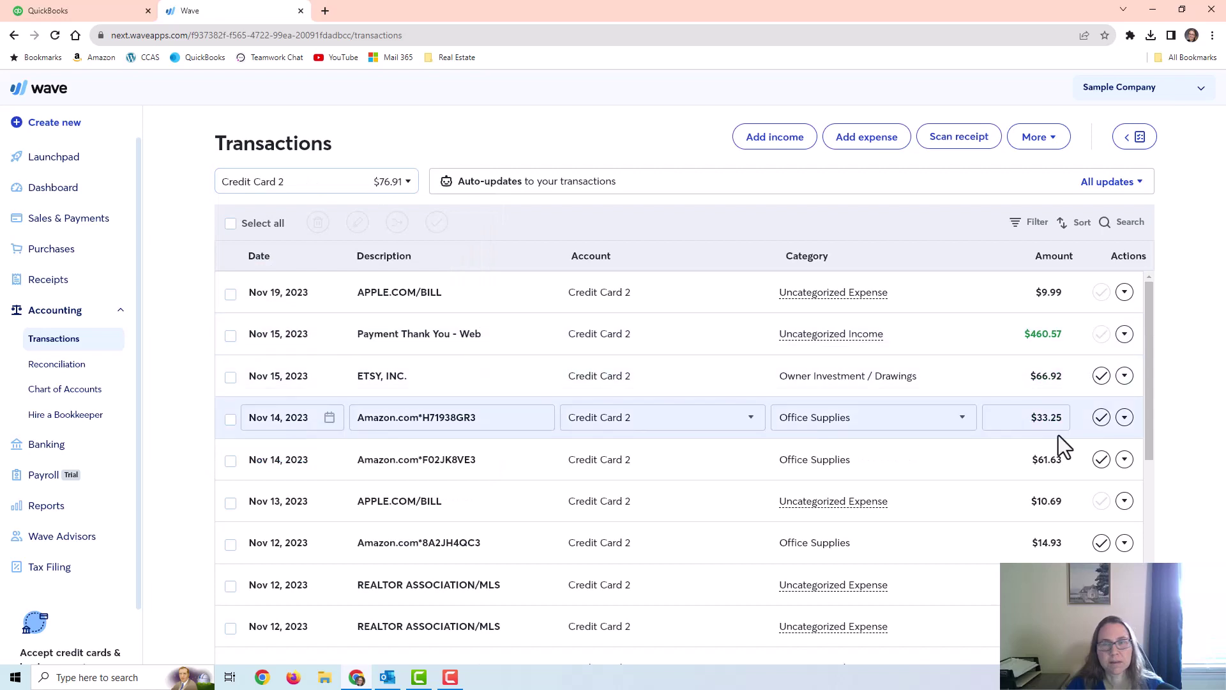
pyautogui.scroll(-1, 856, 465)
pyautogui.scroll(-5, 850, 453)
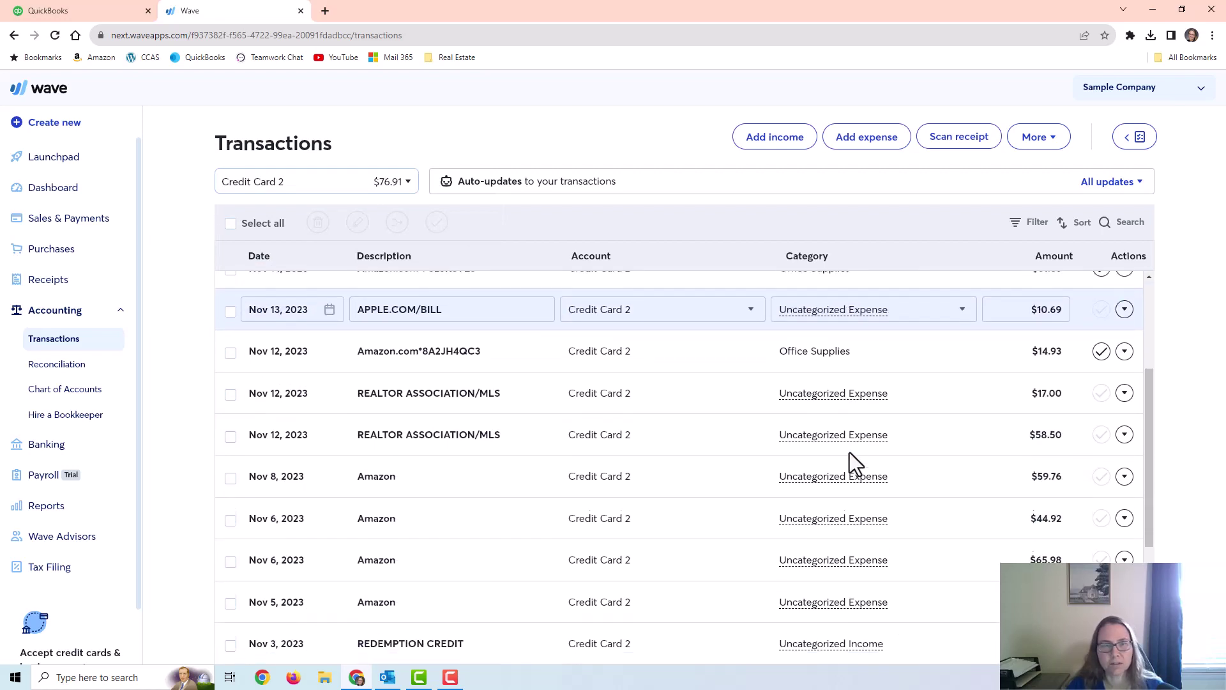
pyautogui.click(873, 536)
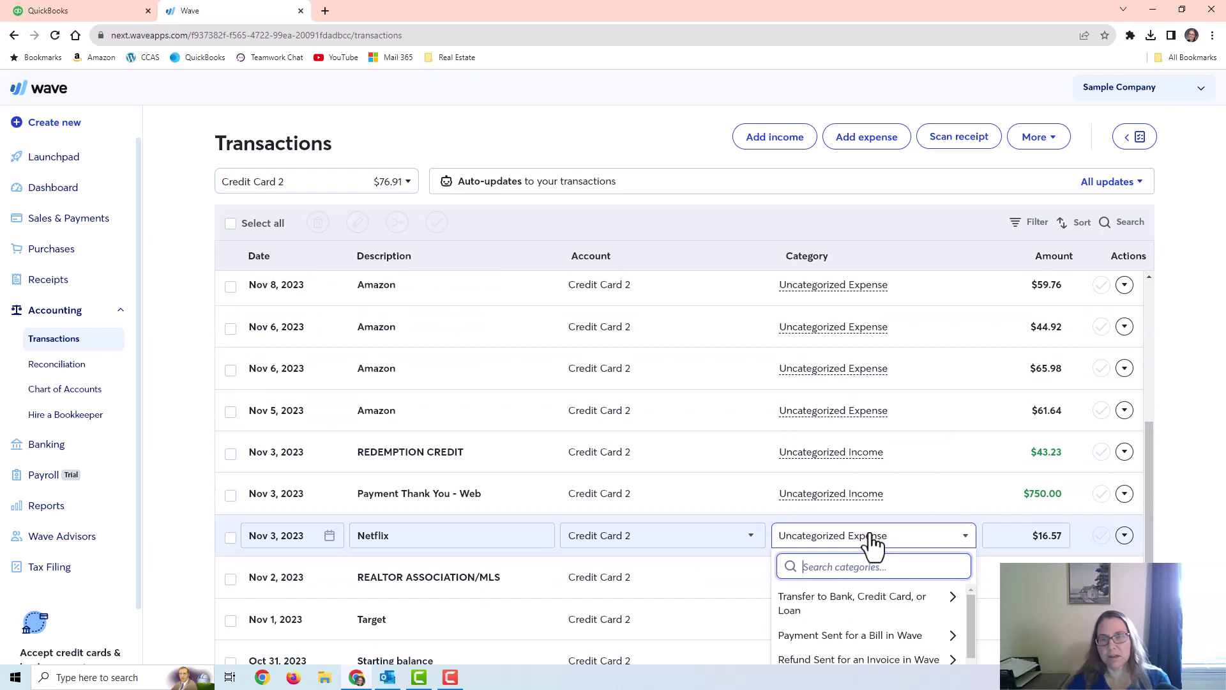
pyautogui.scroll(-3, 872, 549)
pyautogui.write('owner')
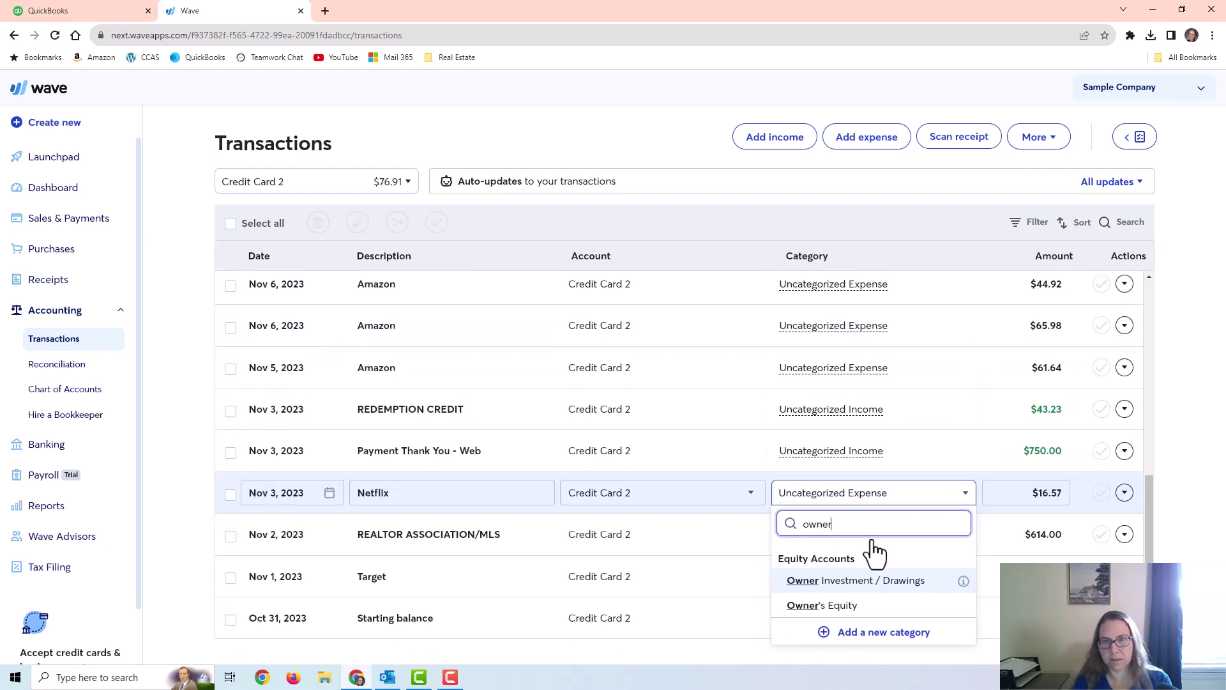
pyautogui.click(854, 580)
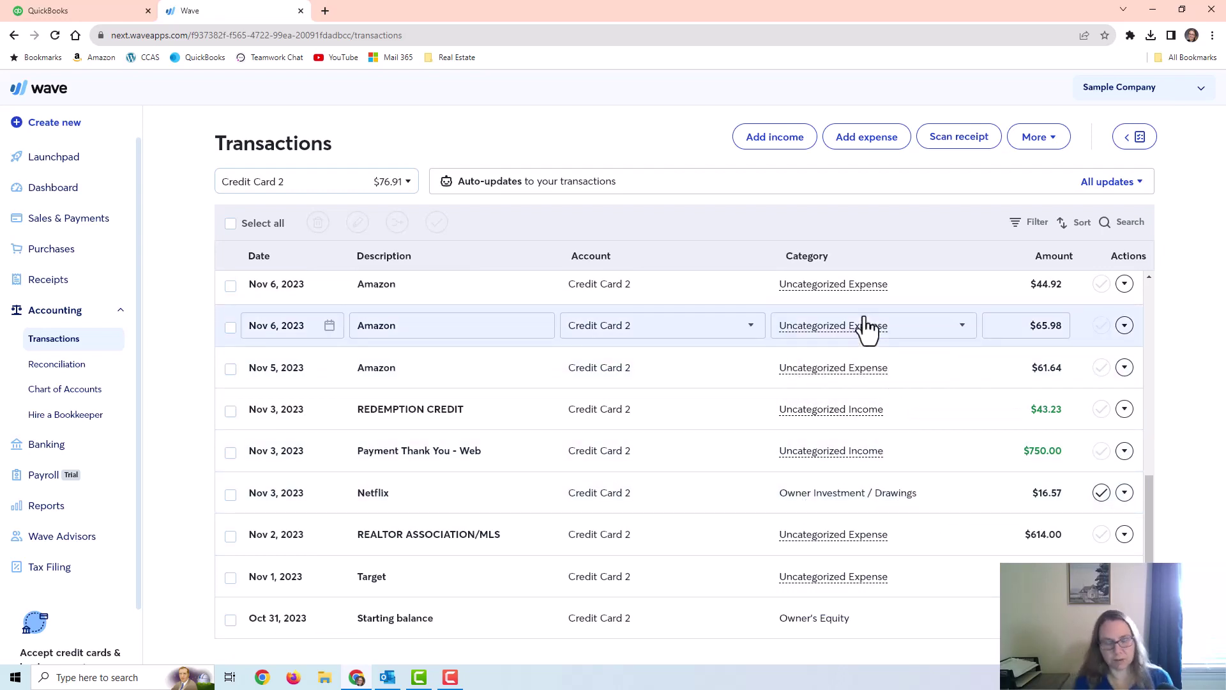
# - Categorize the Nov 6 Amazon charges of $65.98 and $44.92 as Office Supplies
pyautogui.click(835, 329)
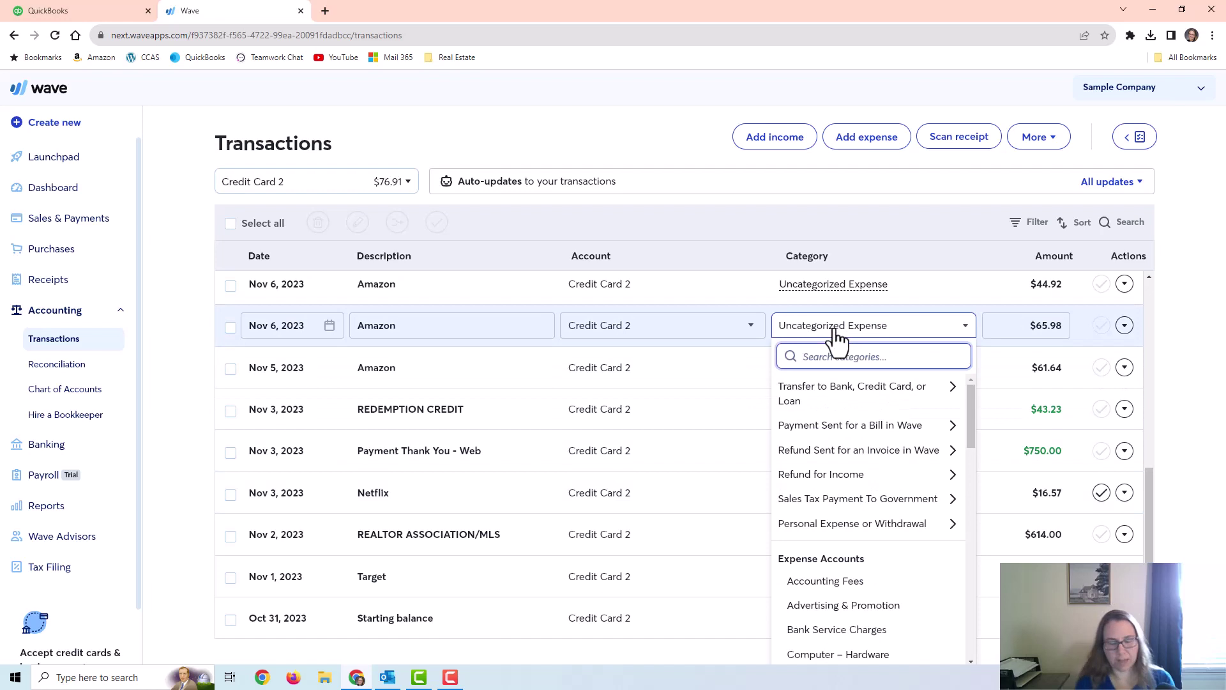
pyautogui.write('office')
pyautogui.click(832, 415)
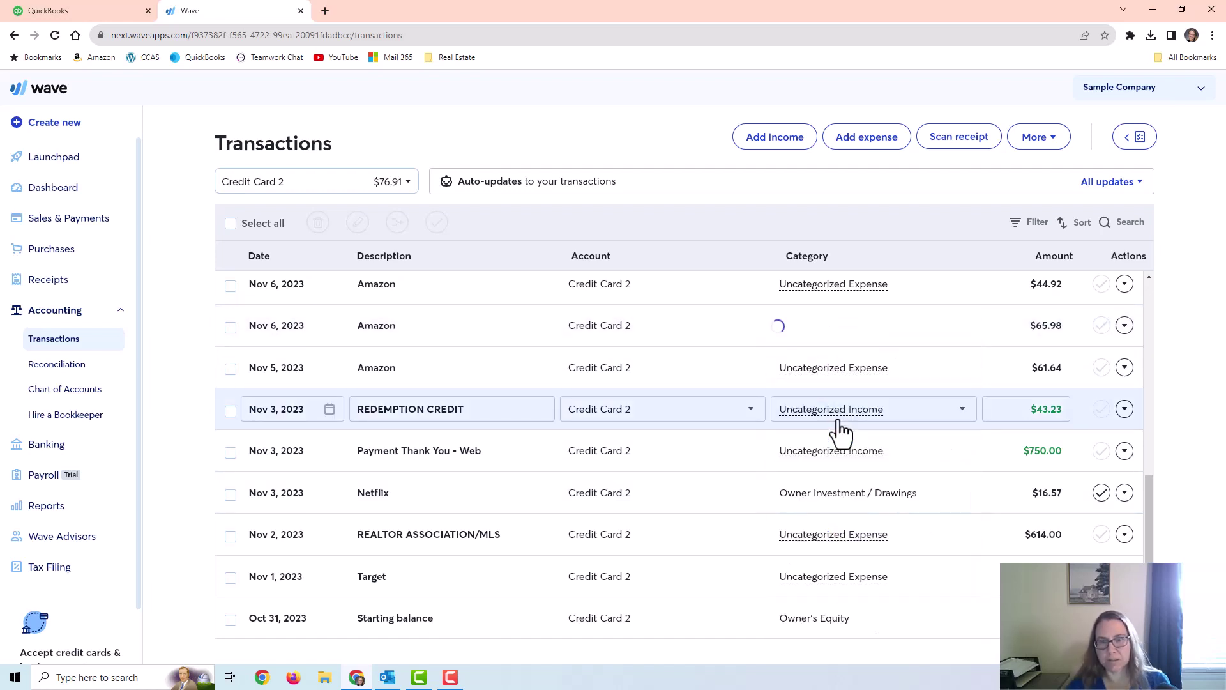
pyautogui.scroll(1, 824, 376)
pyautogui.click(833, 350)
pyautogui.write('o')
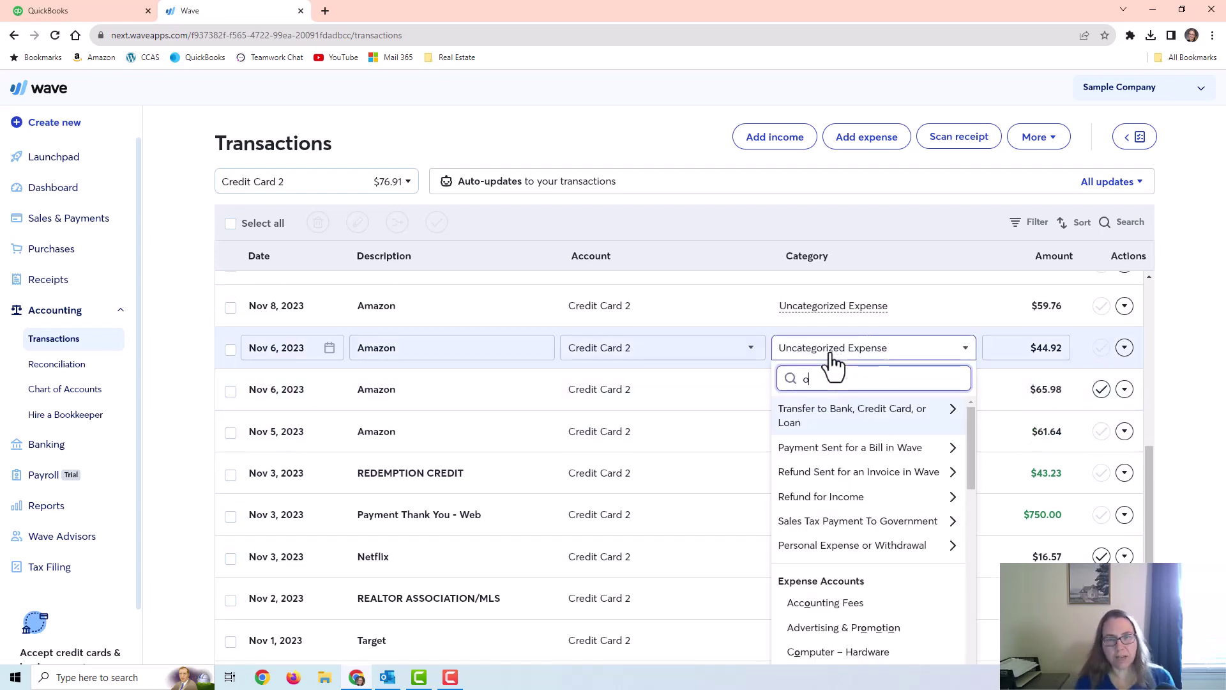
pyautogui.write('ffice')
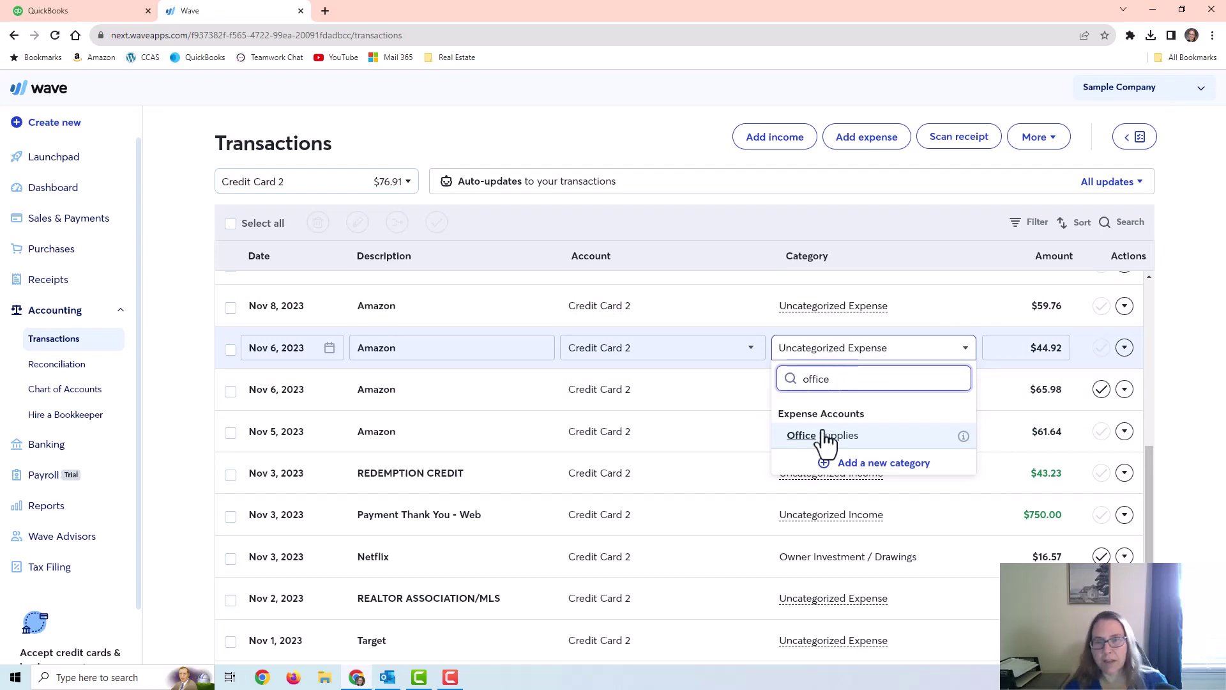
pyautogui.click(823, 437)
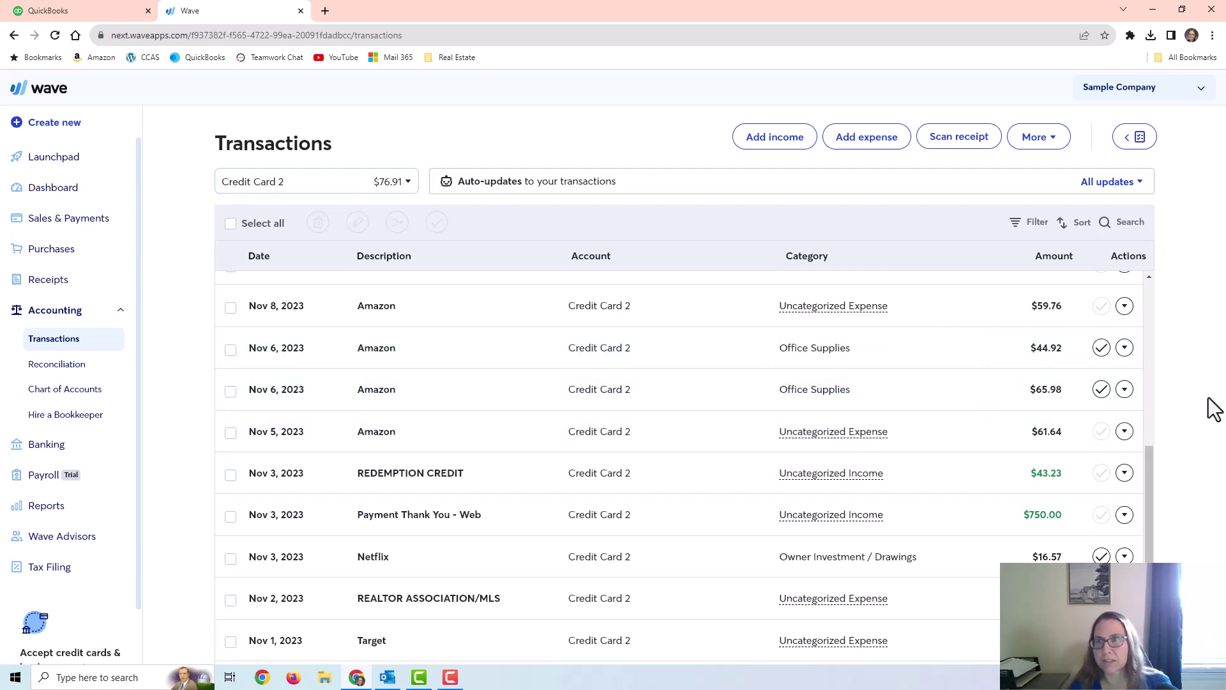